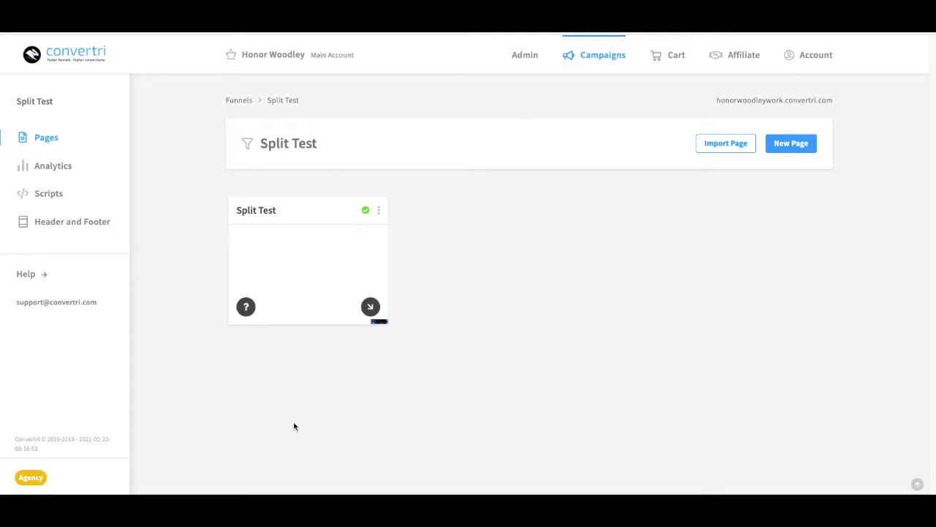
Step: Start a split test on the Split Test page and review Variants A and B at 50%/50%
{"action": "left_click", "coordinate": [379, 211]}
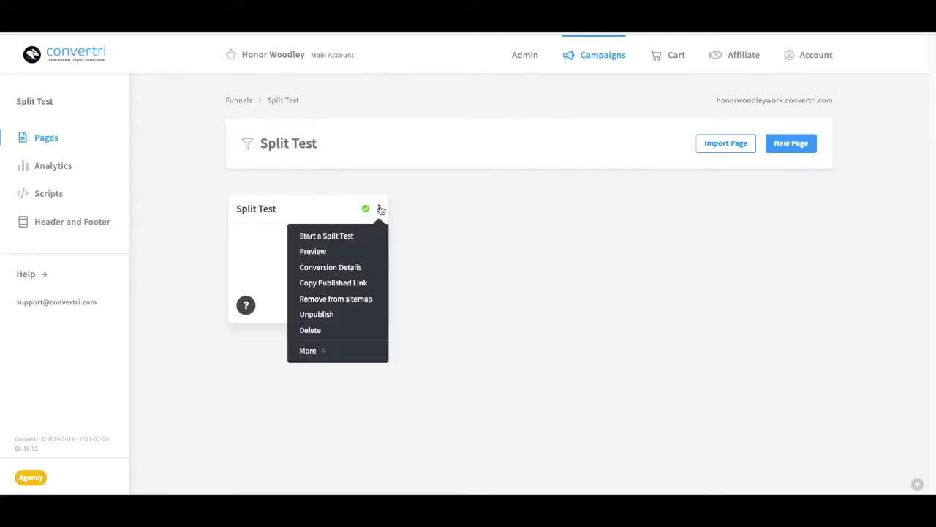
{"action": "left_click", "coordinate": [332, 239]}
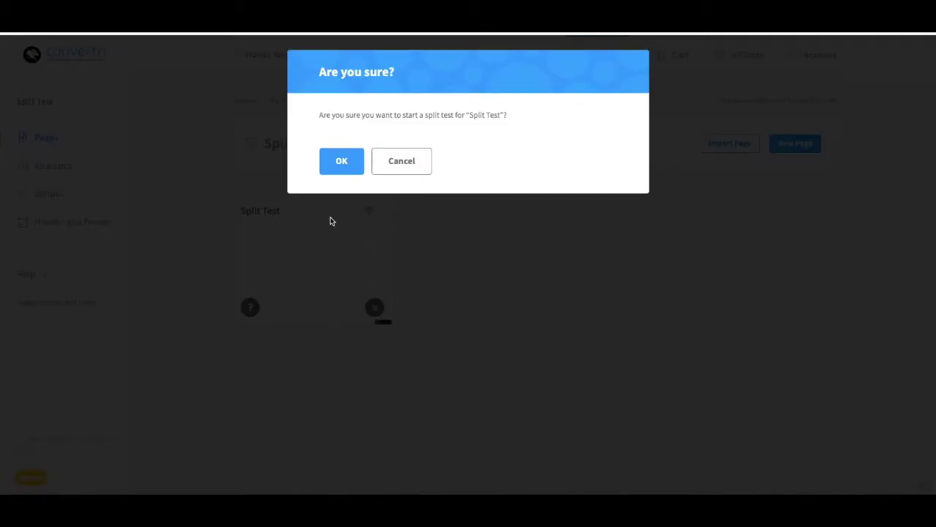
{"action": "left_click", "coordinate": [353, 169]}
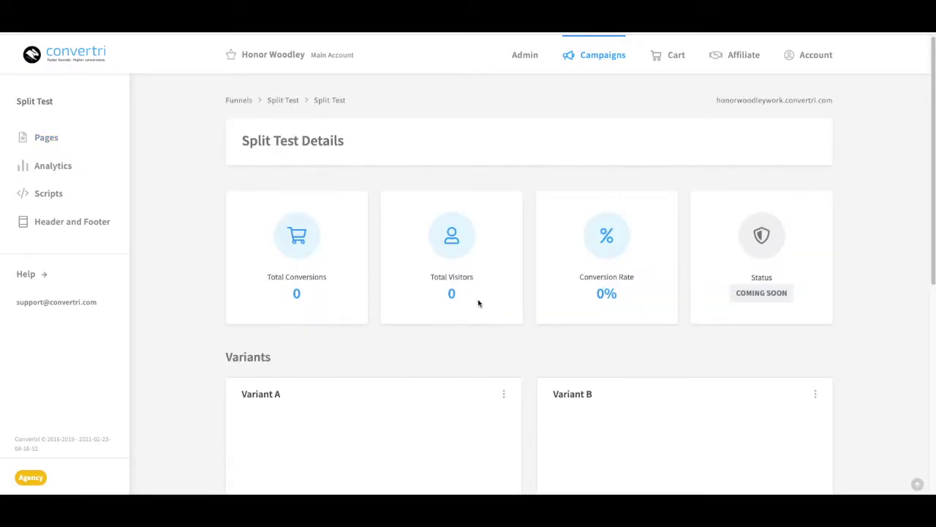
{"action": "scroll", "coordinate": [478, 303], "scroll_direction": "down", "scroll_amount": 5}
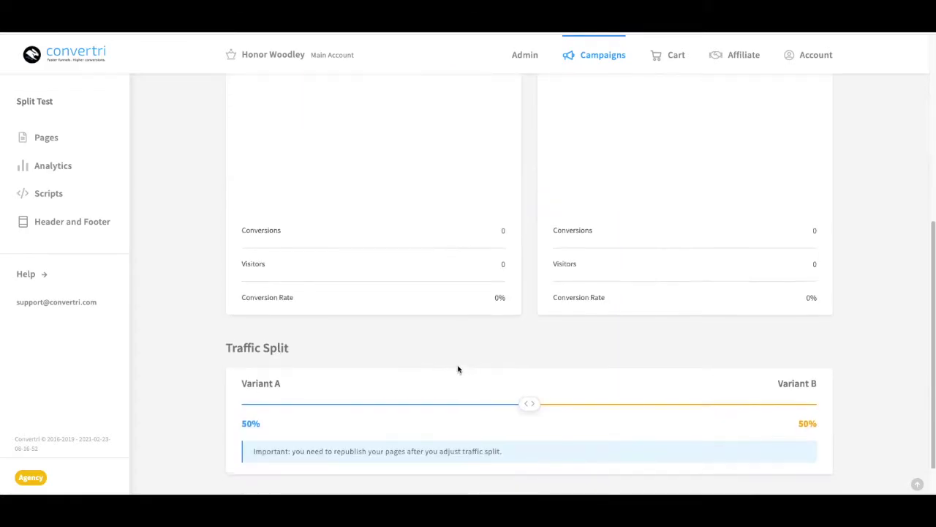
{"action": "scroll", "coordinate": [457, 369], "scroll_direction": "up", "scroll_amount": 5}
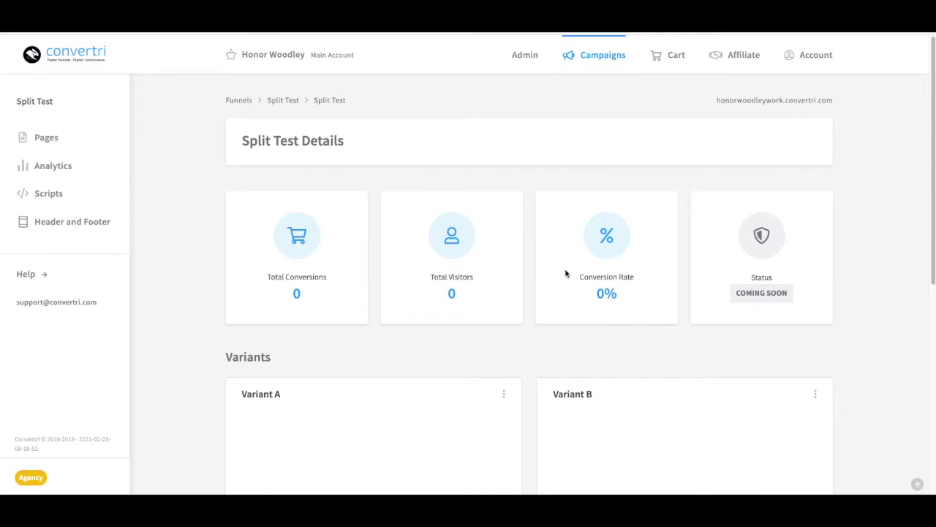
{"action": "scroll", "coordinate": [545, 366], "scroll_direction": "down", "scroll_amount": 1}
{"action": "scroll", "coordinate": [545, 367], "scroll_direction": "down", "scroll_amount": 2}
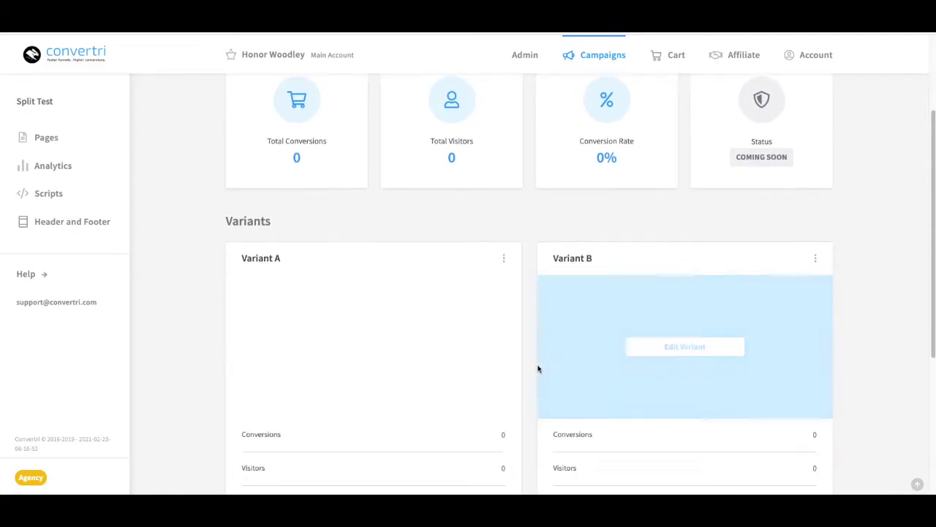
{"action": "scroll", "coordinate": [522, 274], "scroll_direction": "down", "scroll_amount": 2}
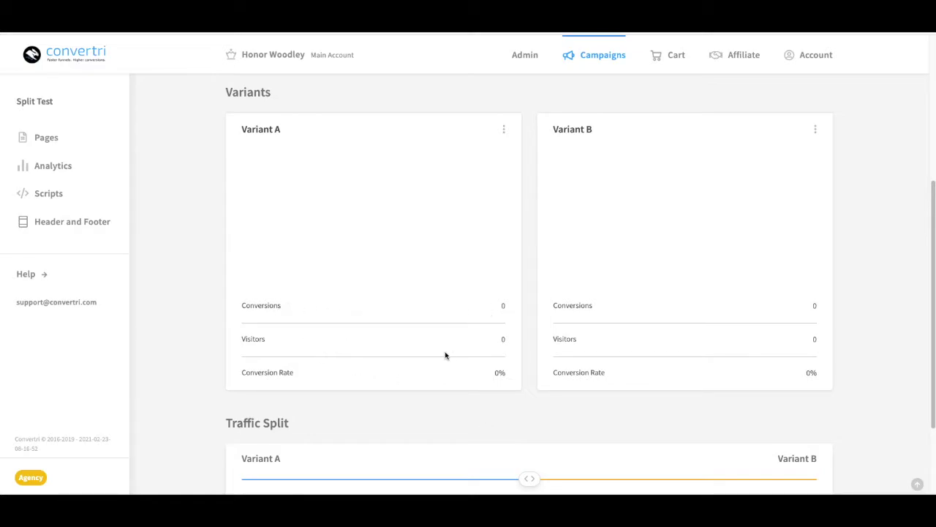
{"action": "scroll", "coordinate": [445, 355], "scroll_direction": "down", "scroll_amount": 2}
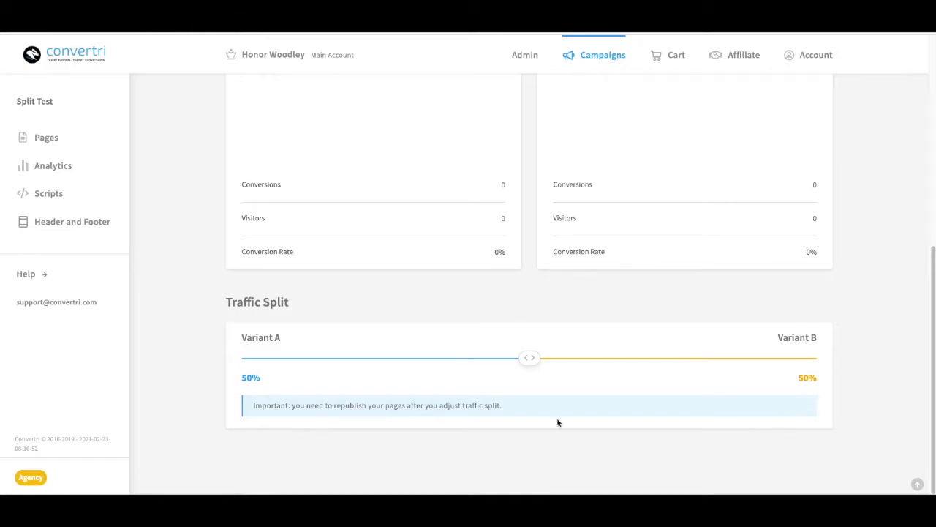
Step: Set the traffic split slider to 70% Variant A and 30% Variant B
{"action": "left_click_drag", "start_coordinate": [532, 362], "coordinate": [640, 362]}
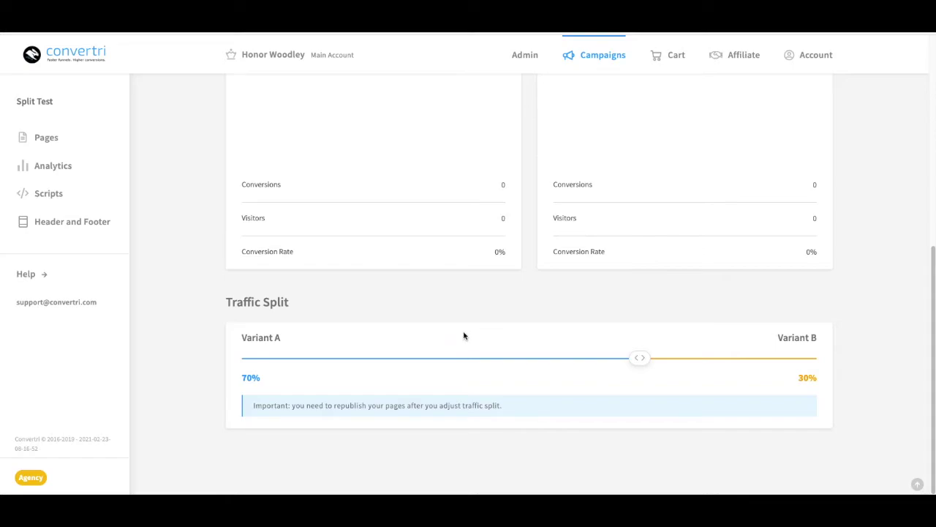
{"action": "scroll", "coordinate": [464, 336], "scroll_direction": "up", "scroll_amount": 3}
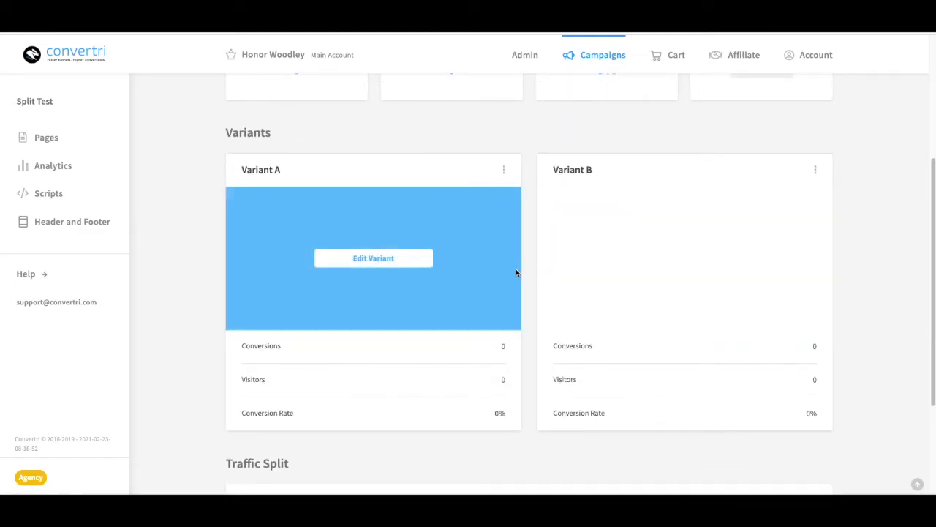
Step: Turn off google.com as a conversion in Variant A's Conversion Details and save
{"action": "left_click", "coordinate": [505, 171]}
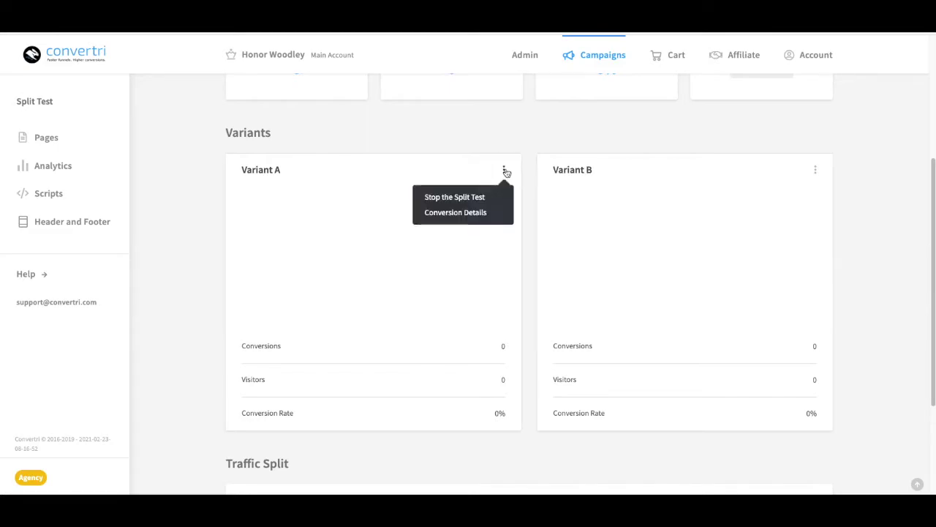
{"action": "left_click", "coordinate": [468, 212]}
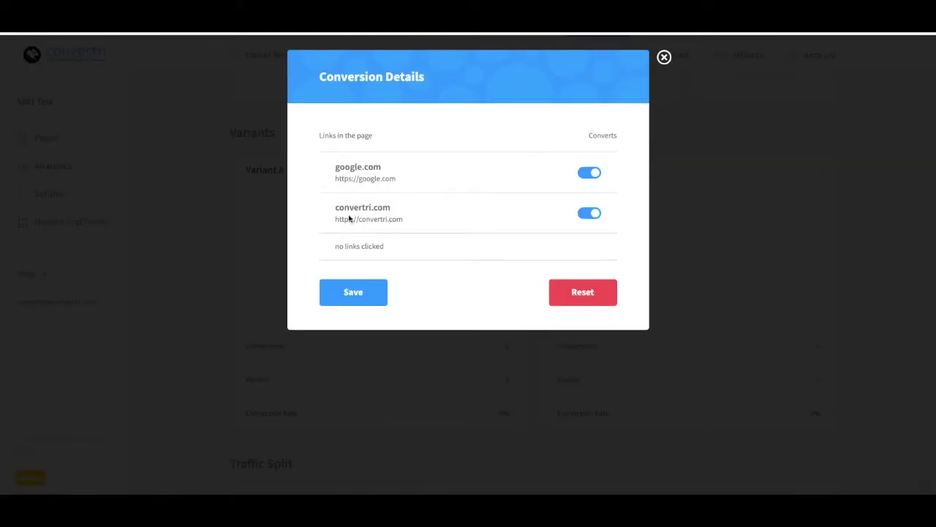
{"action": "left_click", "coordinate": [596, 174]}
{"action": "left_click", "coordinate": [363, 294]}
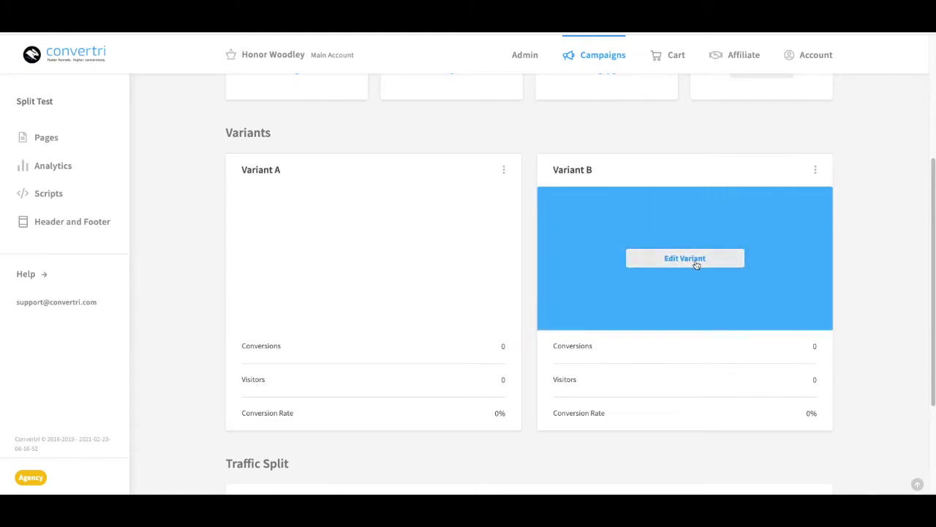
Step: In Variant B's editor, replace the food platter image with the fruit salad photo beside the text box
{"action": "left_click", "coordinate": [695, 259]}
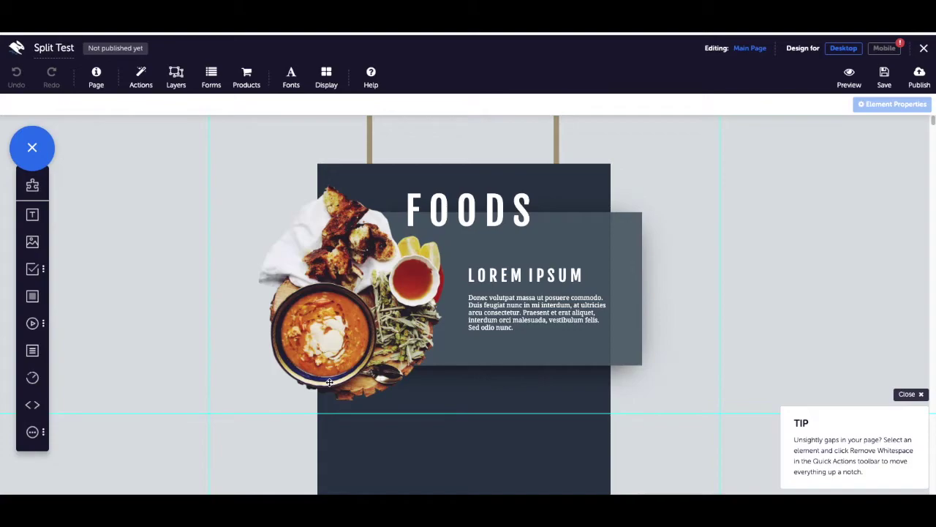
{"action": "left_click", "coordinate": [359, 274]}
{"action": "left_click", "coordinate": [763, 169]}
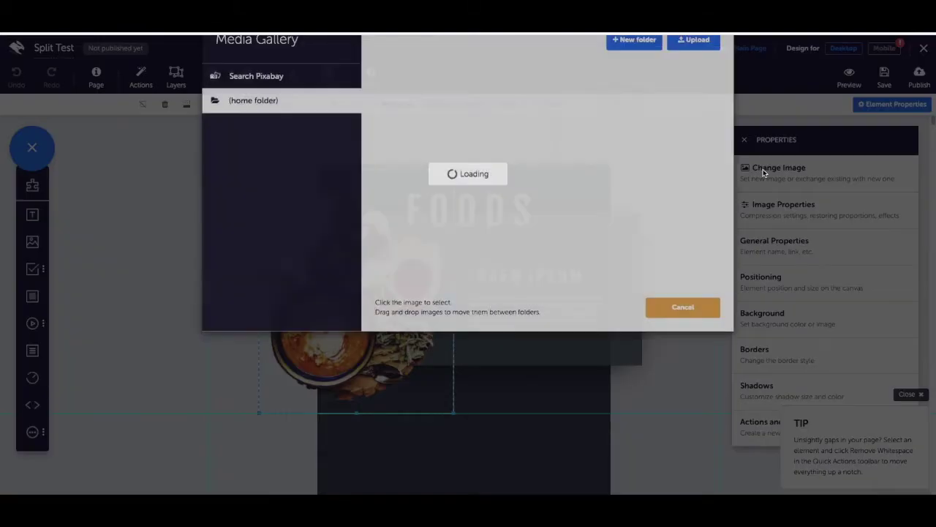
{"action": "left_click", "coordinate": [424, 223]}
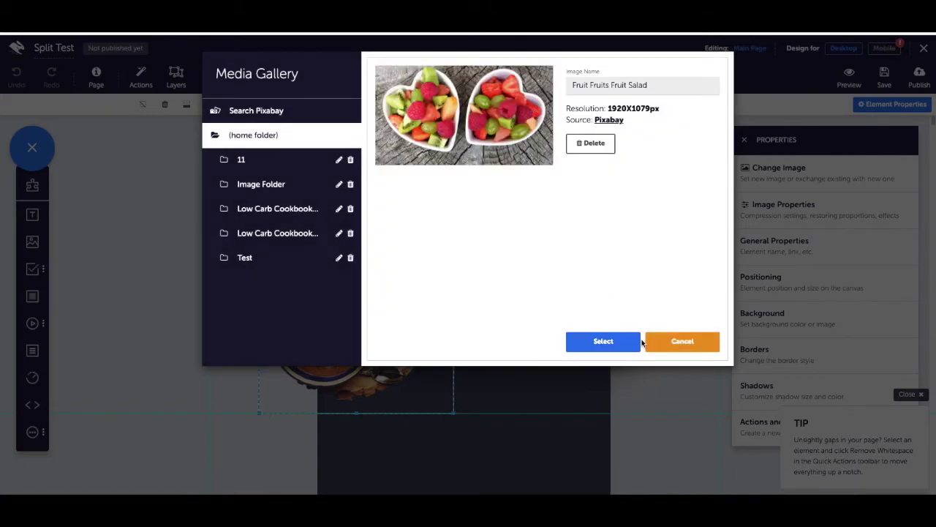
{"action": "left_click", "coordinate": [638, 342]}
{"action": "left_click_drag", "start_coordinate": [353, 247], "coordinate": [344, 316]}
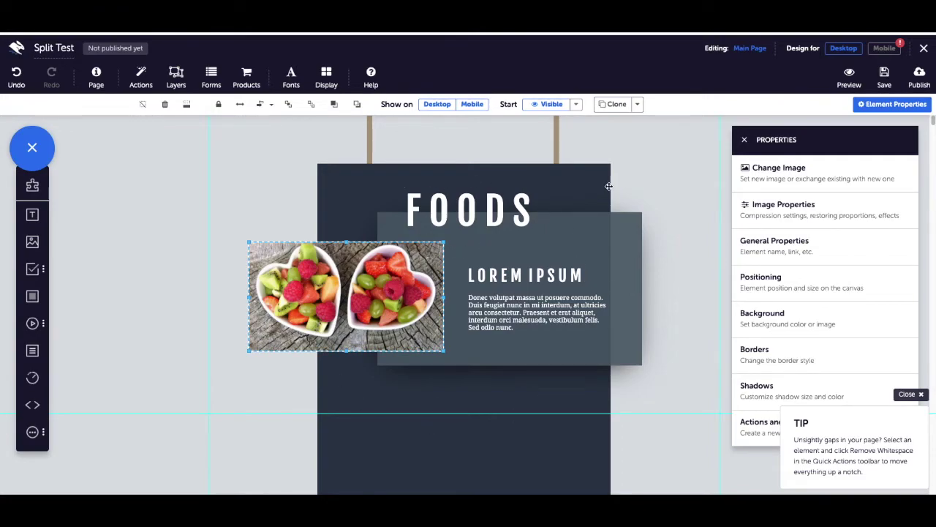
Step: Publish the entire split test, including the edited Variant B, at its path
{"action": "left_click", "coordinate": [744, 139]}
{"action": "left_click", "coordinate": [915, 79]}
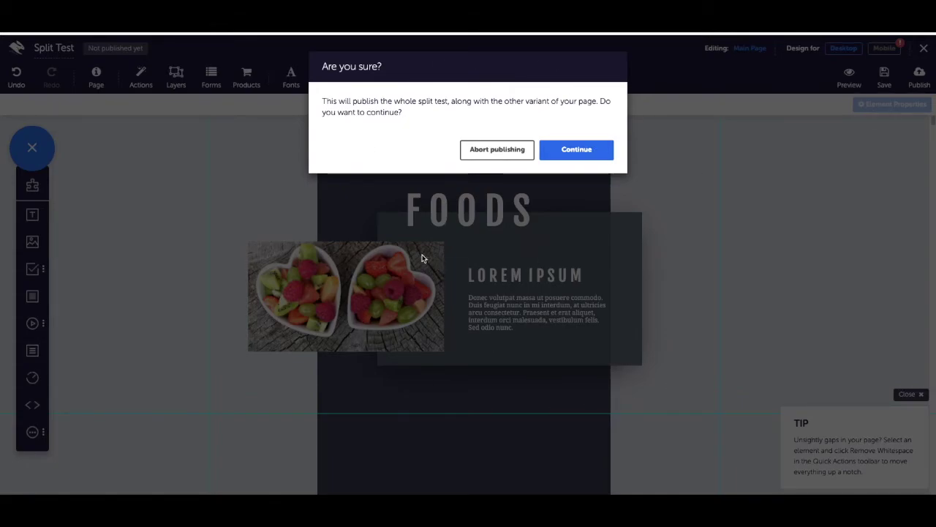
{"action": "left_click", "coordinate": [596, 151]}
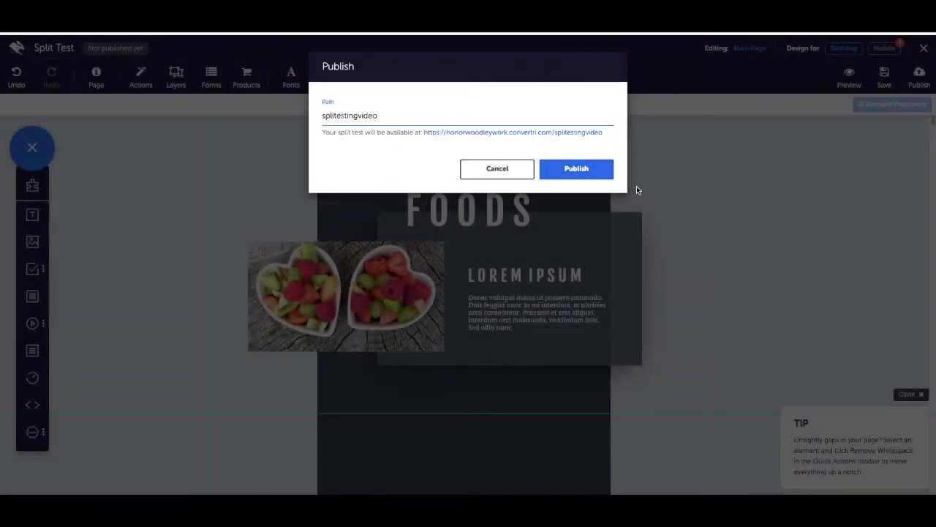
{"action": "left_click", "coordinate": [581, 171]}
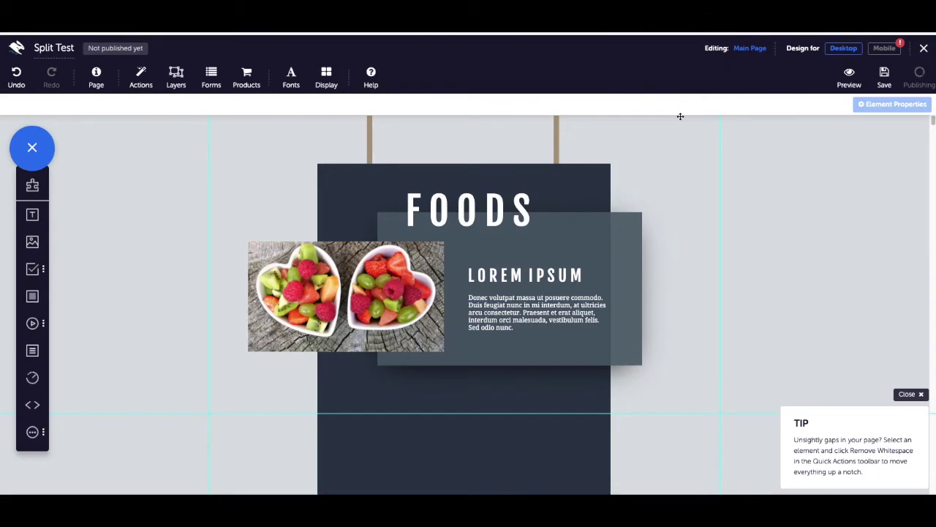
Step: Close the editor and check Variant B's fruit salad preview in Split Test Details
{"action": "left_click", "coordinate": [924, 49]}
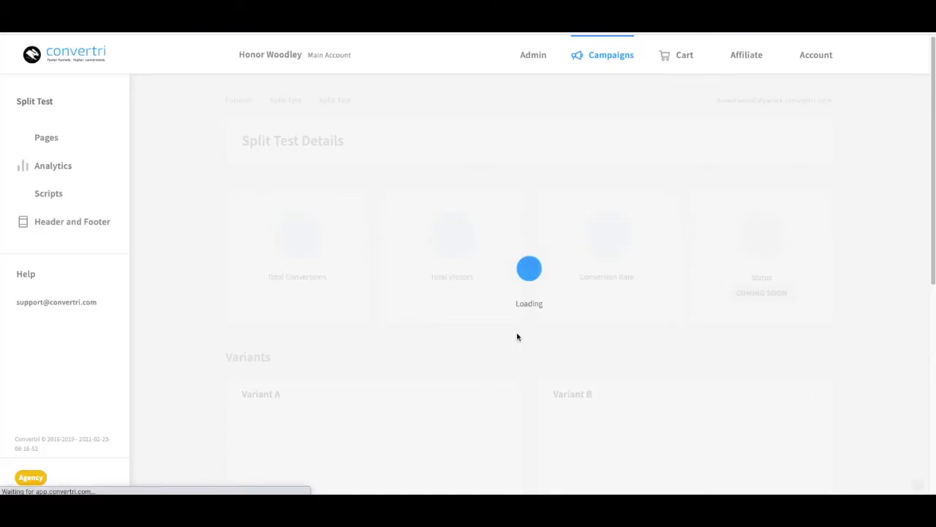
{"action": "scroll", "coordinate": [461, 417], "scroll_direction": "down", "scroll_amount": 1}
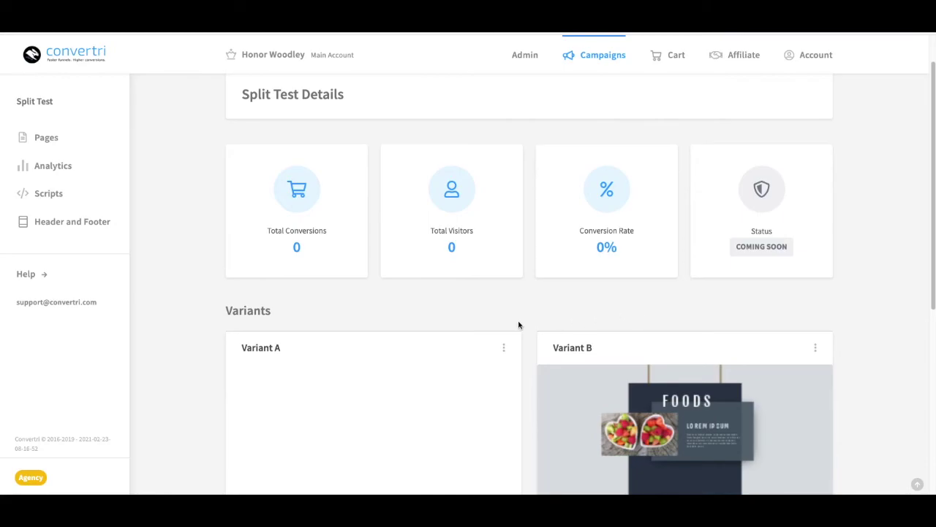
{"action": "scroll", "coordinate": [518, 321], "scroll_direction": "down", "scroll_amount": 3}
{"action": "scroll", "coordinate": [525, 305], "scroll_direction": "down", "scroll_amount": 2}
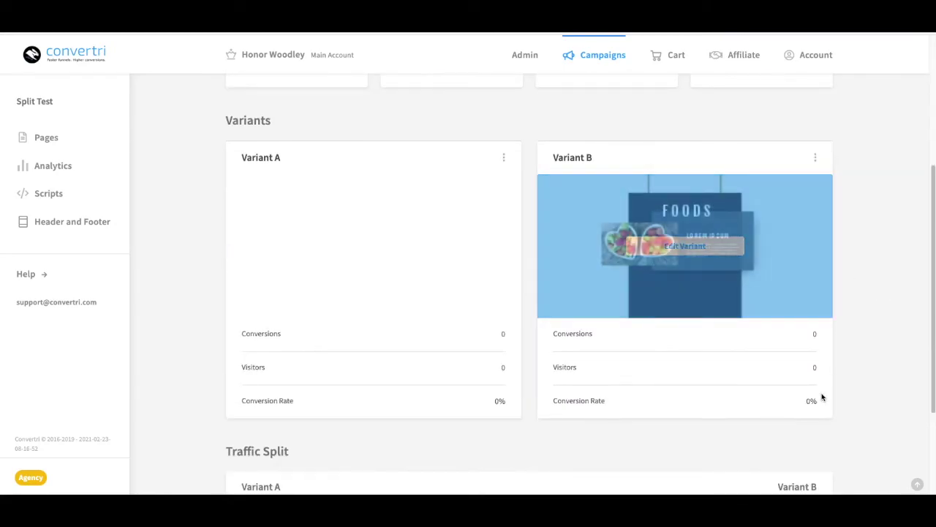
{"action": "scroll", "coordinate": [676, 381], "scroll_direction": "down", "scroll_amount": 2}
{"action": "scroll", "coordinate": [674, 379], "scroll_direction": "up", "scroll_amount": 4}
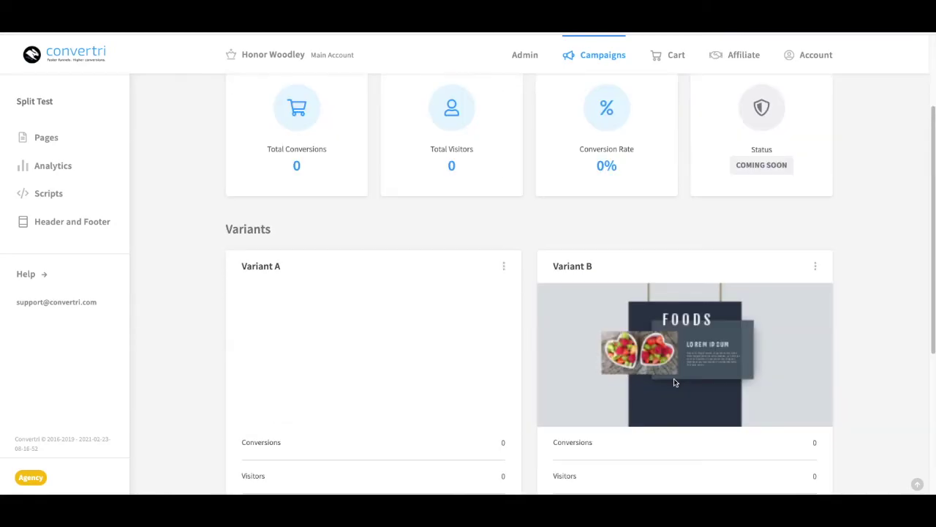
{"action": "scroll", "coordinate": [673, 378], "scroll_direction": "down", "scroll_amount": 1}
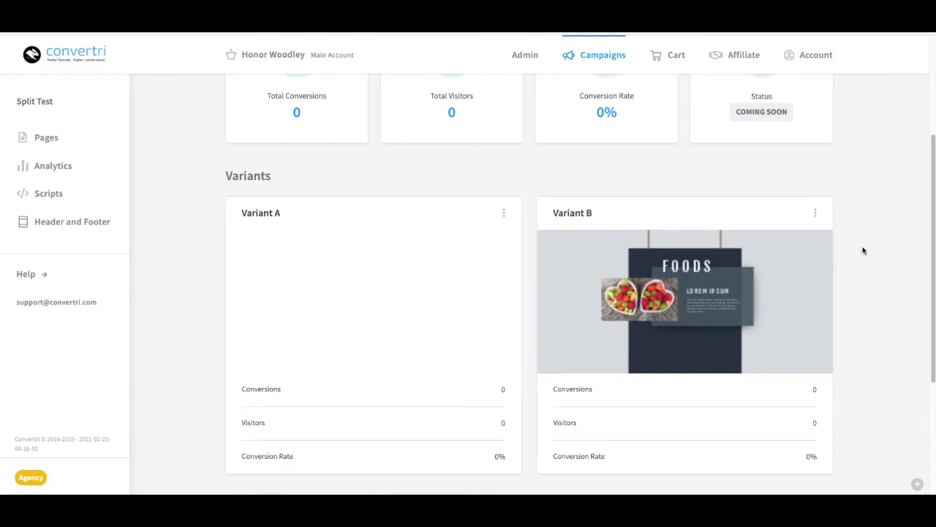
Step: Stop the split test from Variant B's menu, keeping Variant B and discarding page A
{"action": "left_click", "coordinate": [816, 214]}
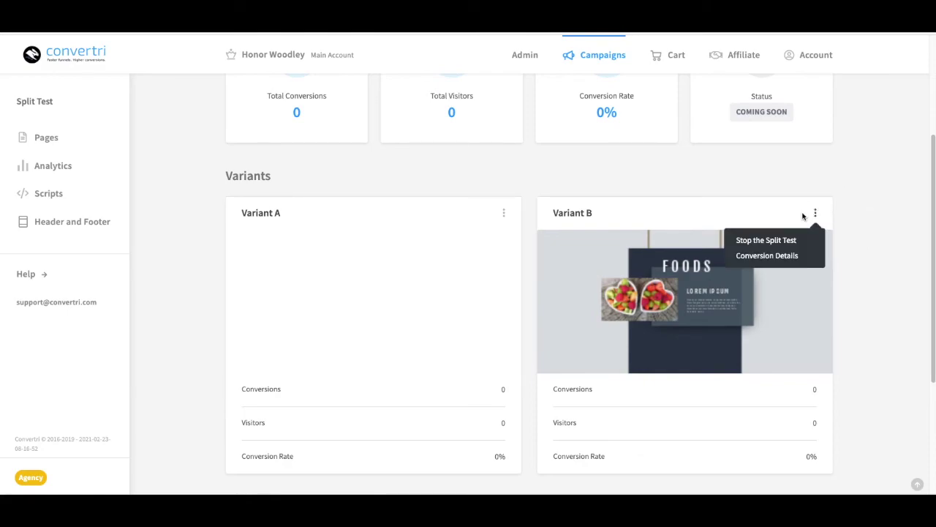
{"action": "left_click", "coordinate": [790, 239]}
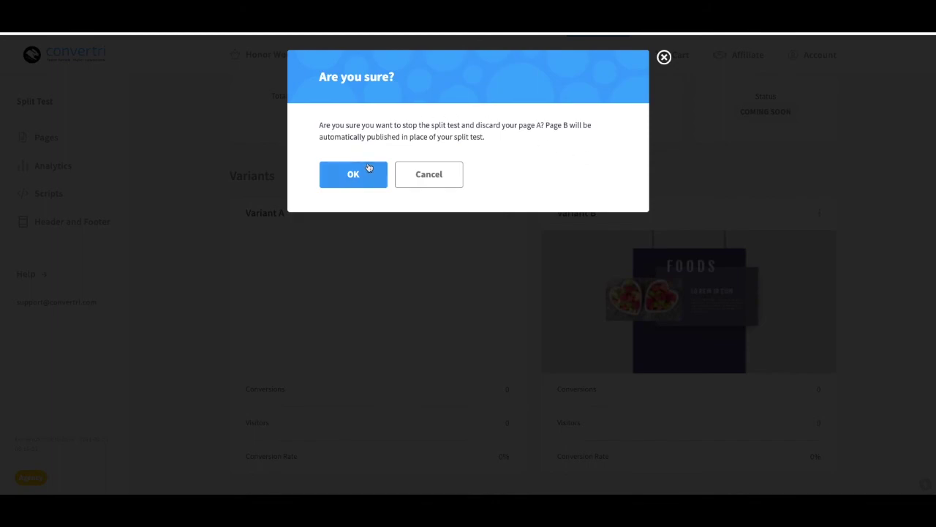
{"action": "left_click", "coordinate": [370, 168]}
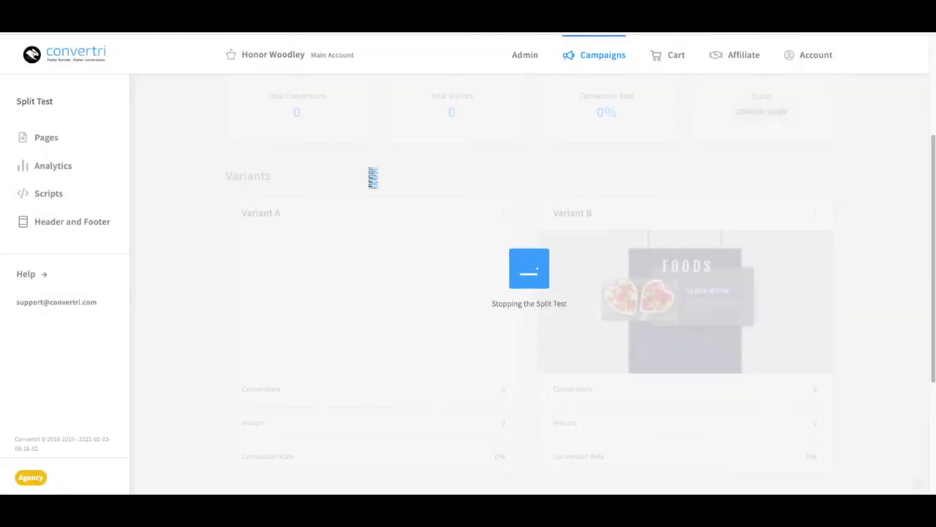